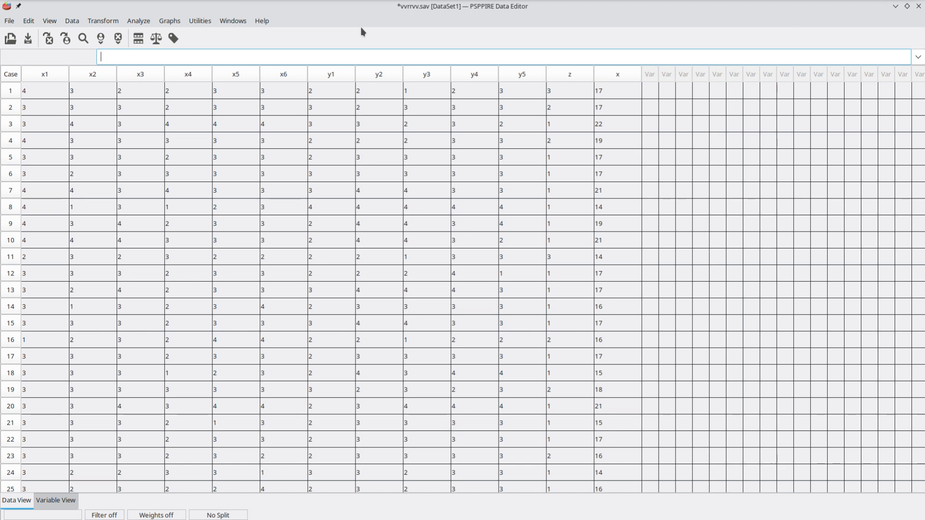
Step: Examine the item columns x1 to x6, the total column x and individual item values in the first cases
left_click(621, 78)
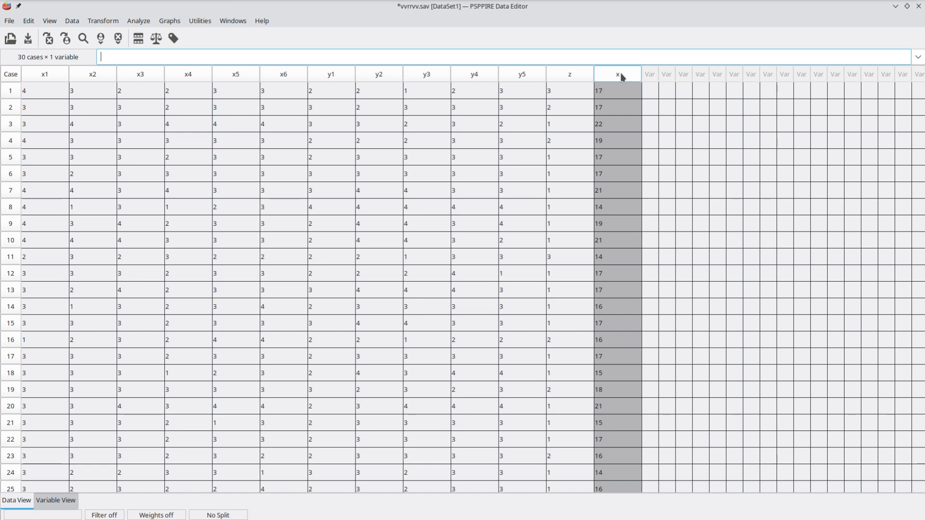
left_click(291, 79)
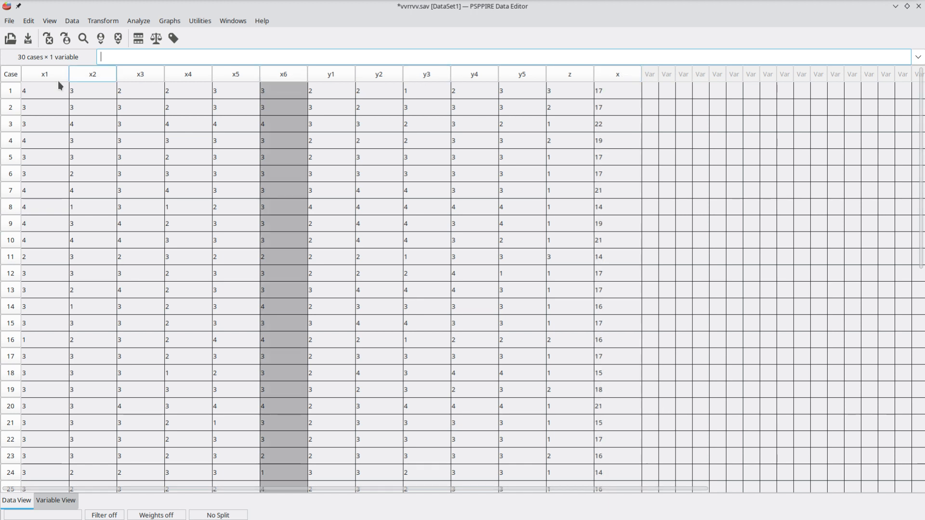
left_click(46, 75)
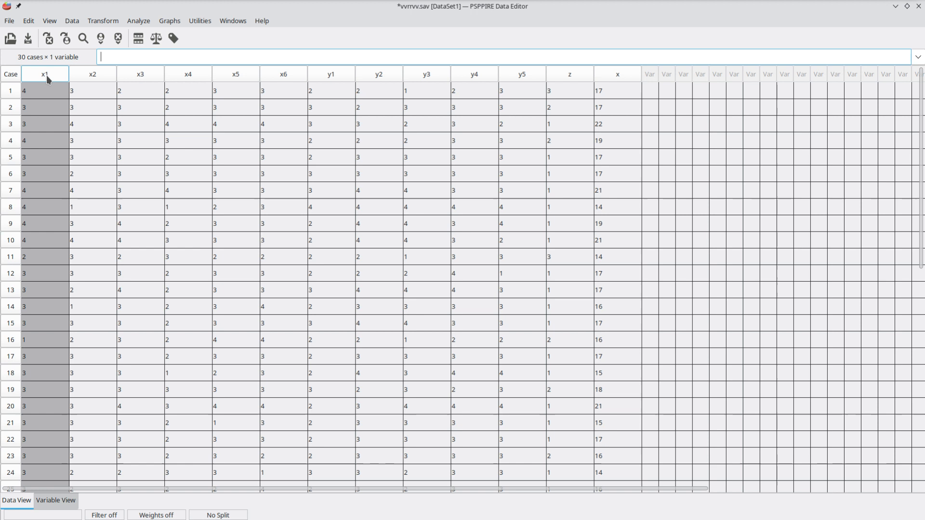
left_click(100, 74)
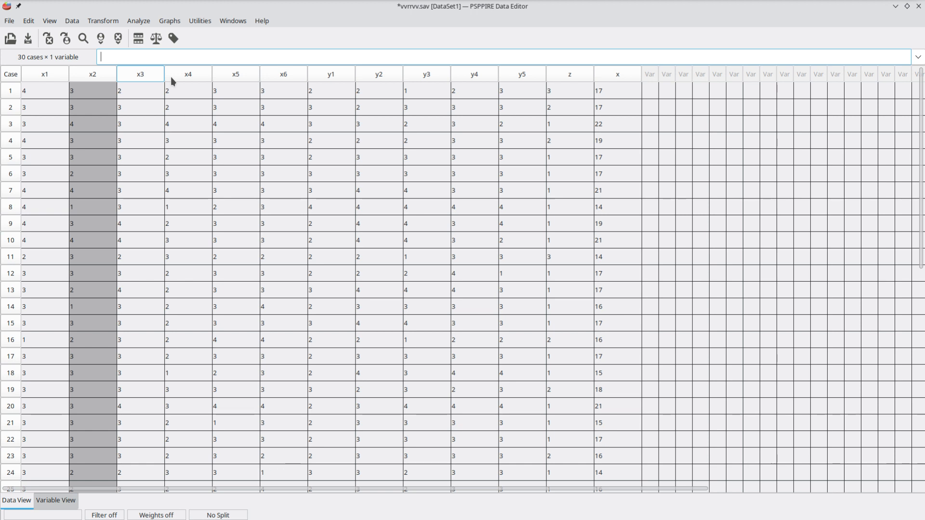
left_click(190, 77)
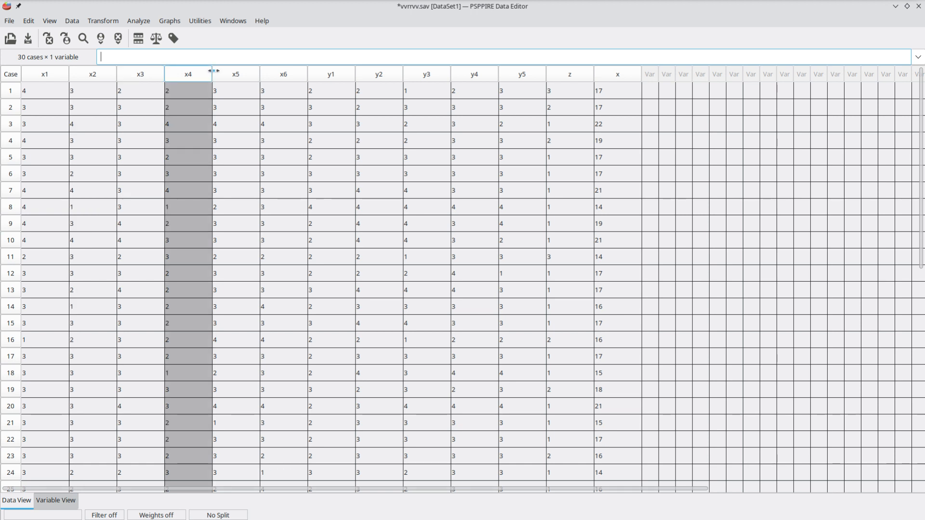
left_click(249, 76)
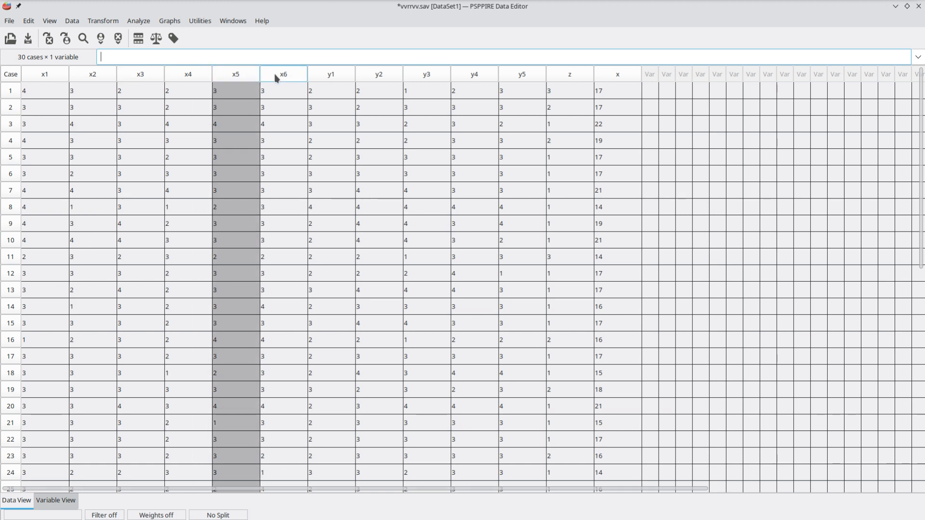
left_click(289, 76)
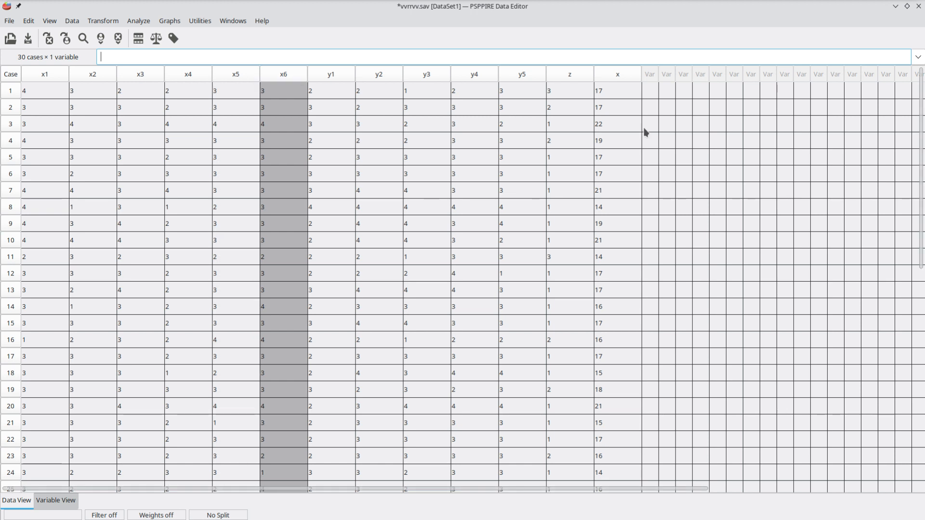
left_click(178, 126)
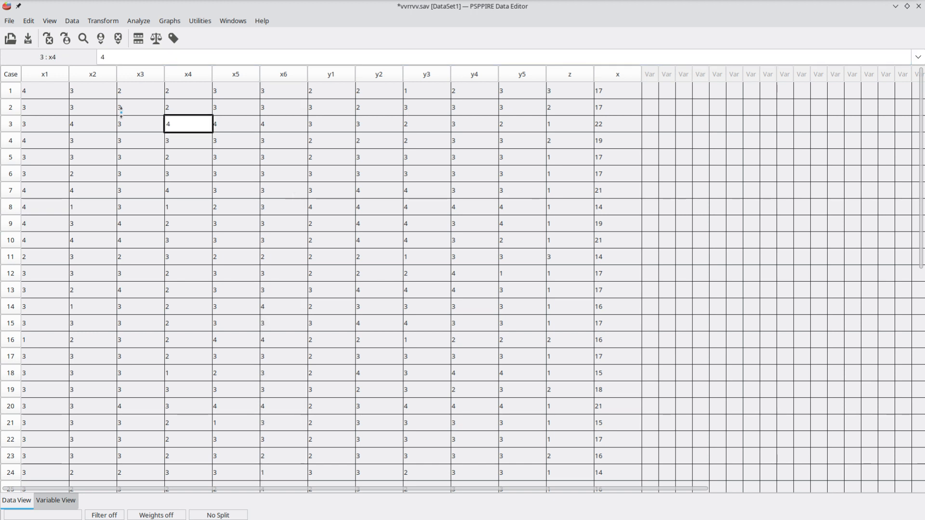
left_click(93, 111)
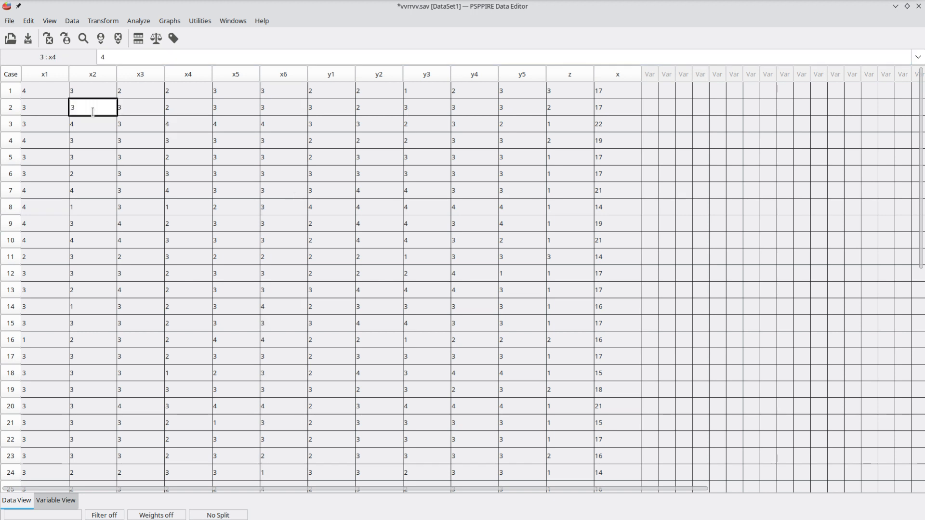
left_click(48, 111)
left_click(49, 128)
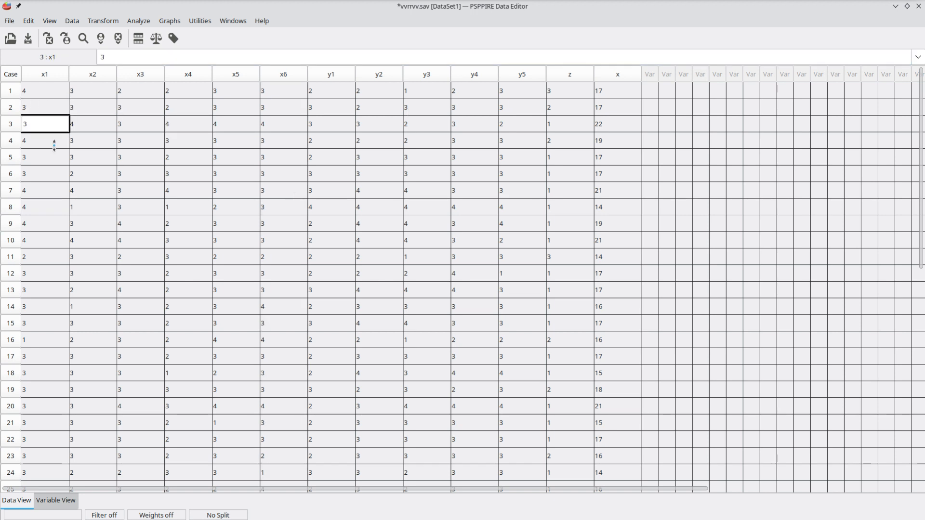
left_click(58, 158)
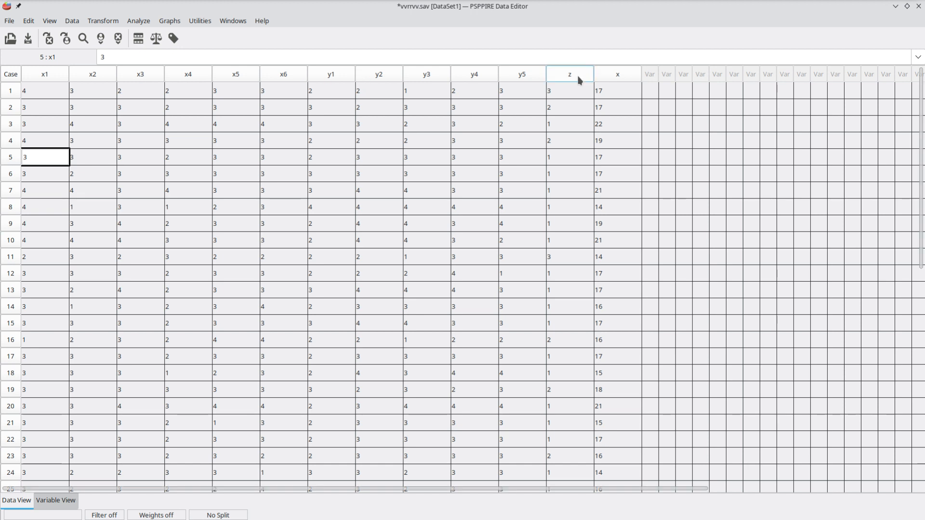
Step: Compare the total column x and its first two scores with item columns x1 and x2
left_click(617, 77)
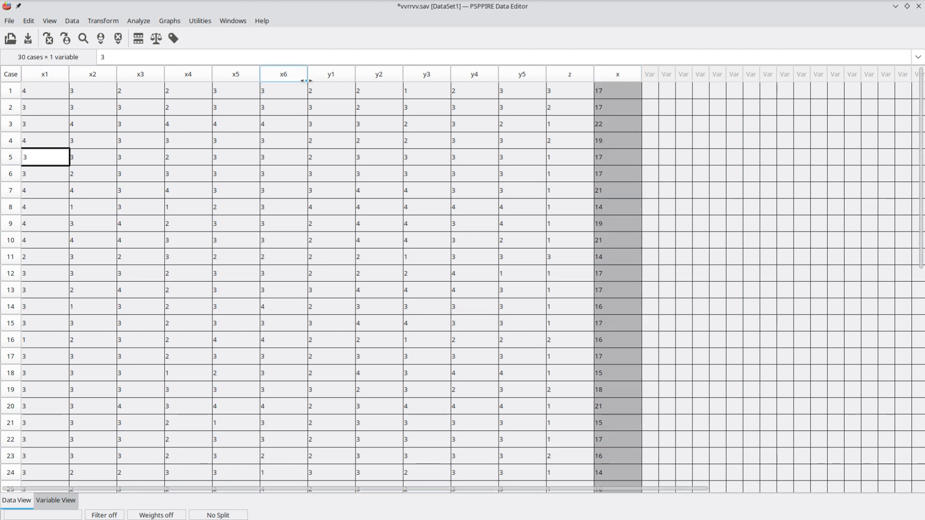
left_click(624, 90)
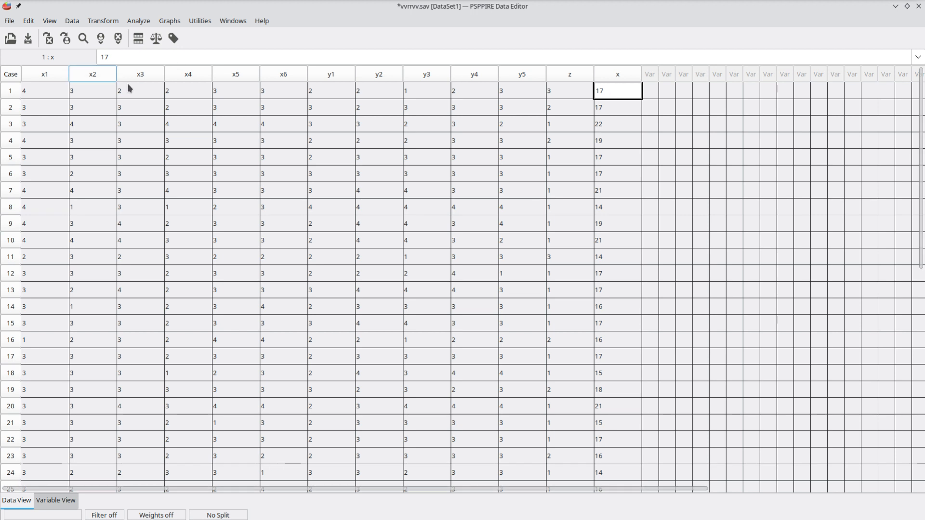
left_click(54, 75)
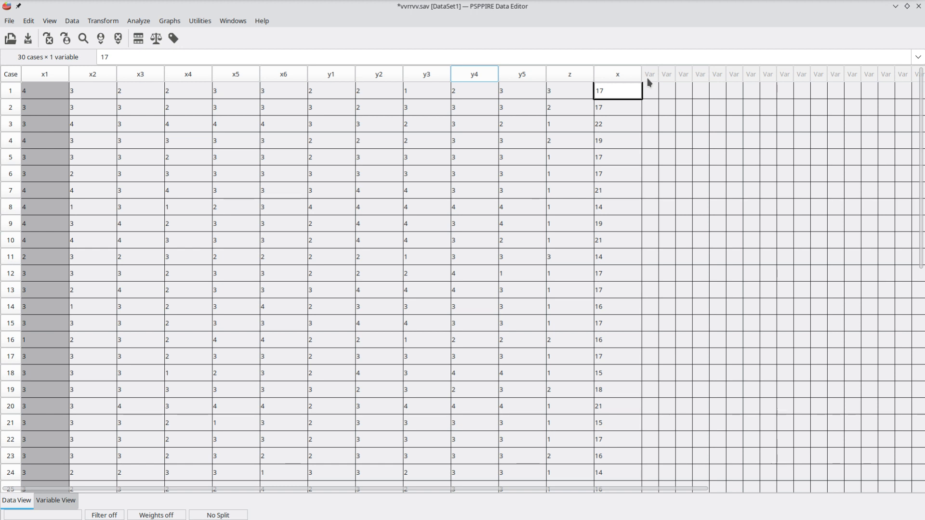
left_click(624, 78)
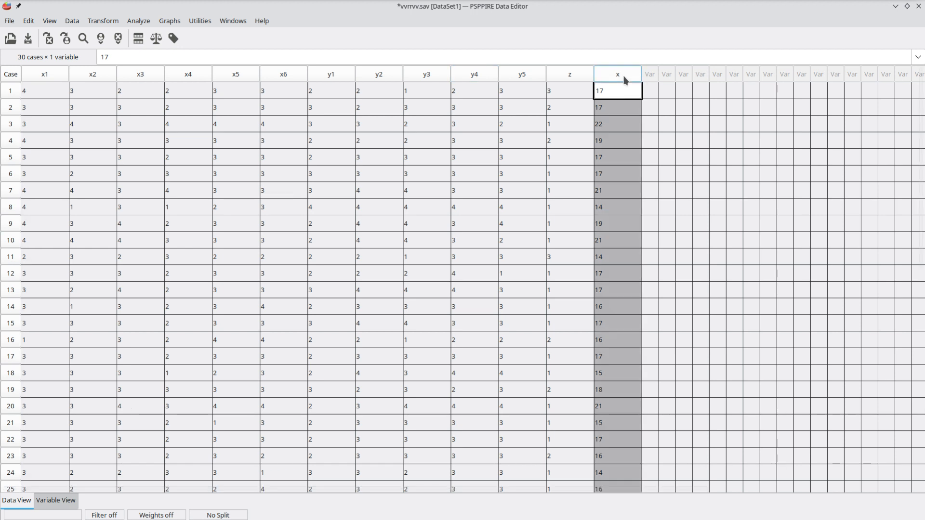
left_click(99, 80)
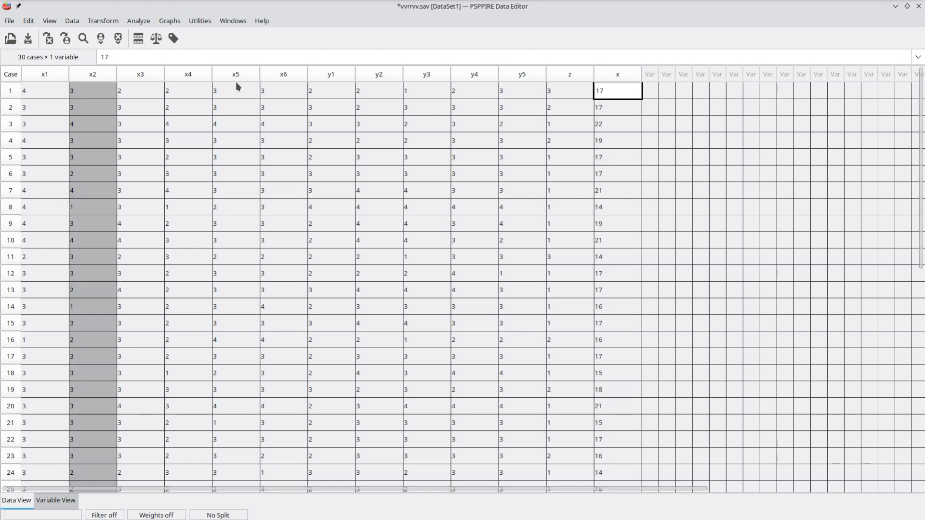
left_click(616, 78)
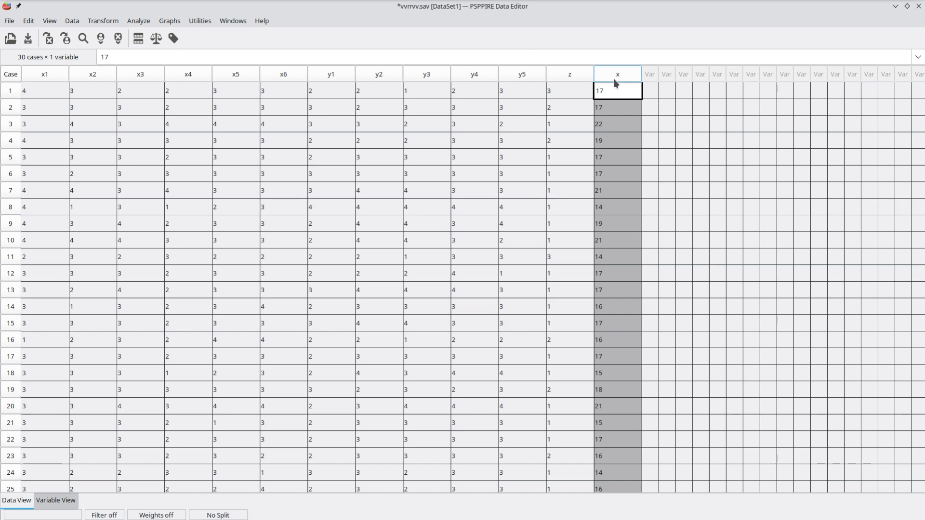
left_click(626, 105)
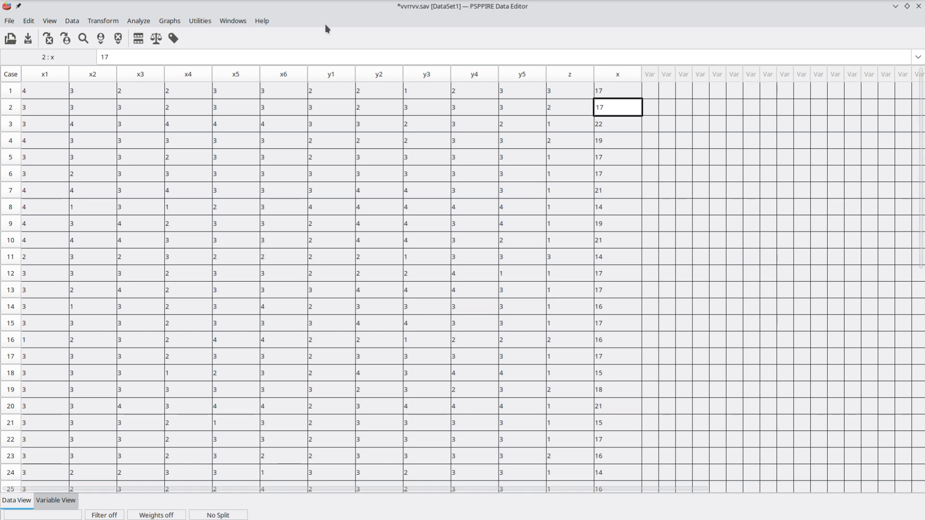
Step: Open the Bivariate Correlation analysis for the dataset
left_click(149, 22)
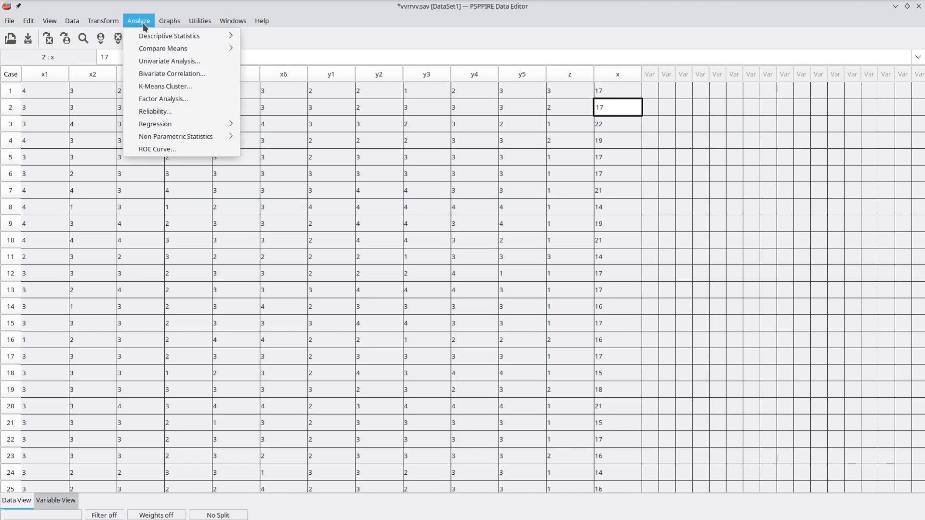
left_click(208, 75)
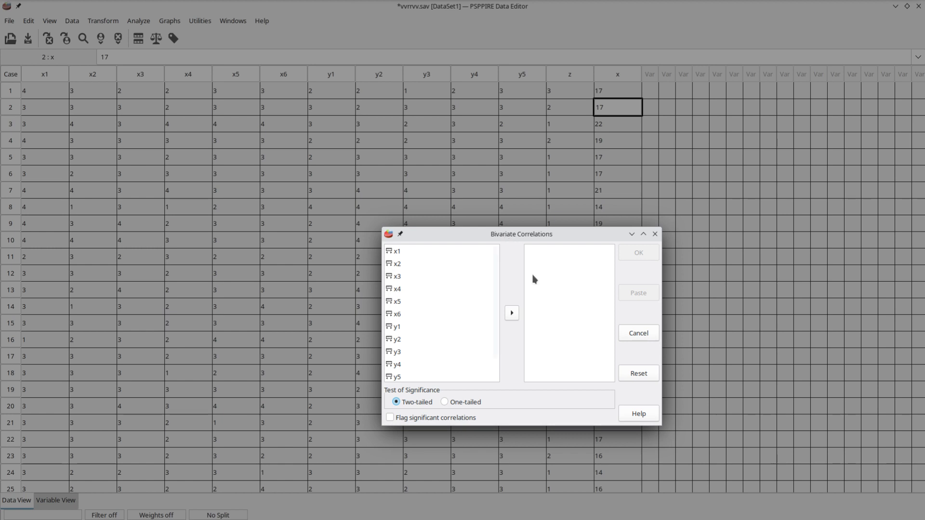
left_click(466, 314)
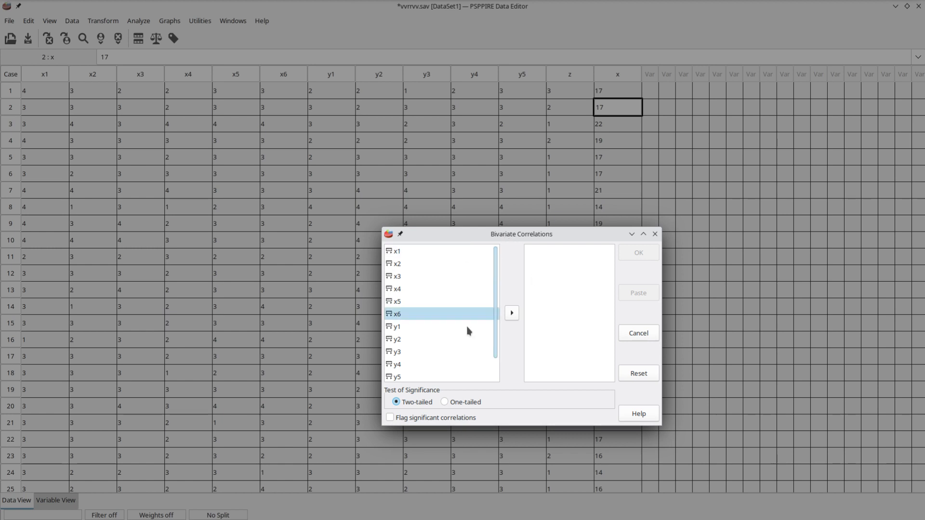
left_click(434, 266)
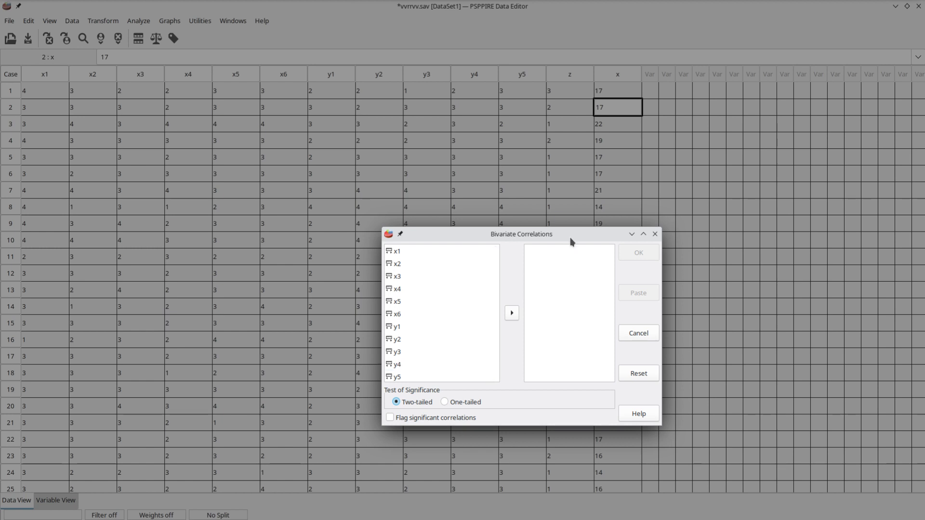
left_click(415, 254)
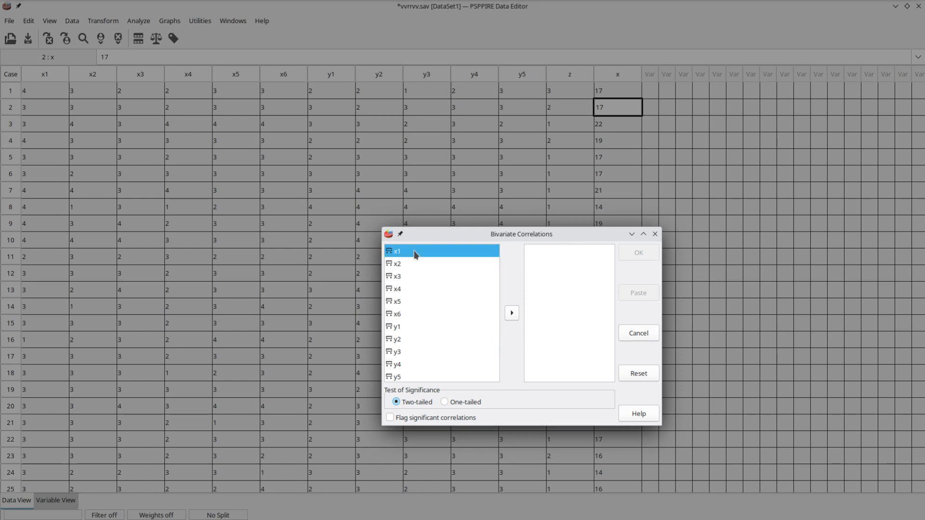
key("shift+Down")
key("shift+Down")
key("shift+Down")
key("shift+Down")
key("shift+Down")
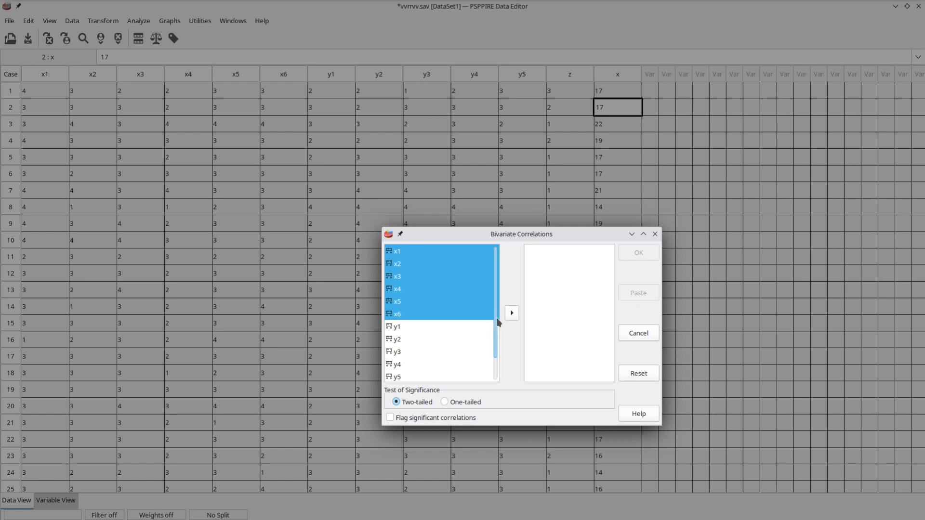
scroll(498, 322, "down", 1)
scroll(499, 346, "down", 1)
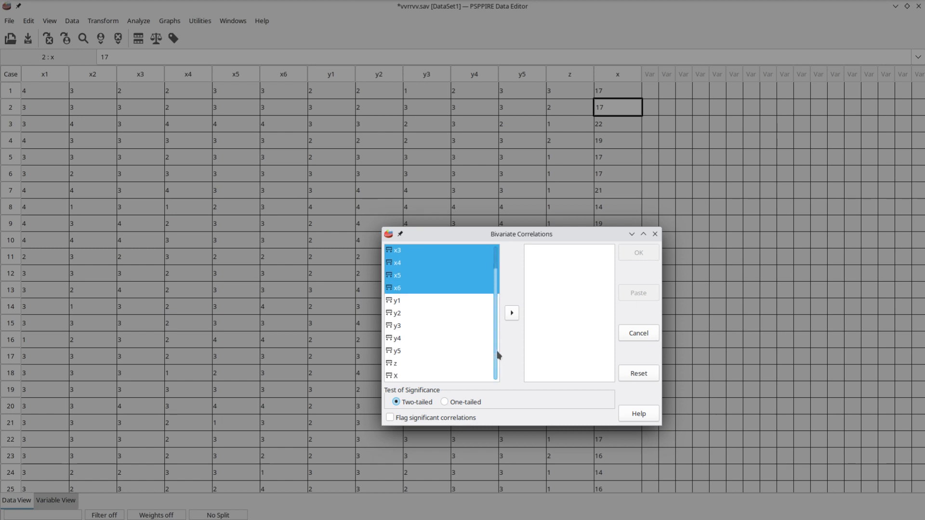
left_click(426, 376, "shift")
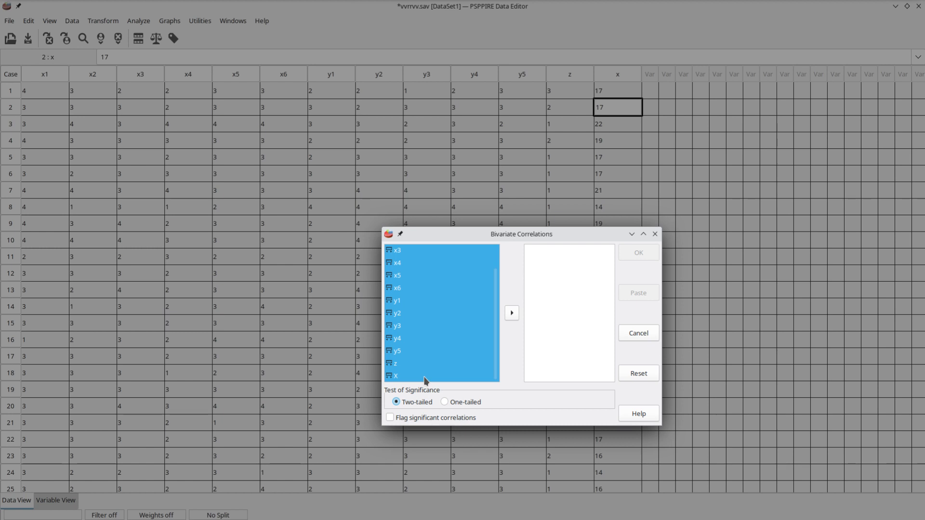
left_click(438, 380)
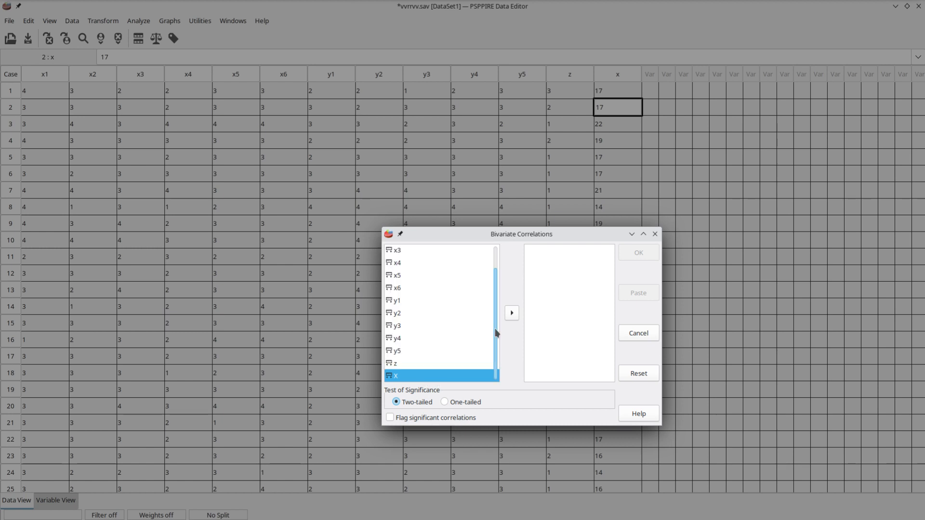
Step: Add items x1 through x6 and the total score x to the variables of the bivariate correlation
left_click_drag(496, 332, 497, 254)
left_click(427, 252)
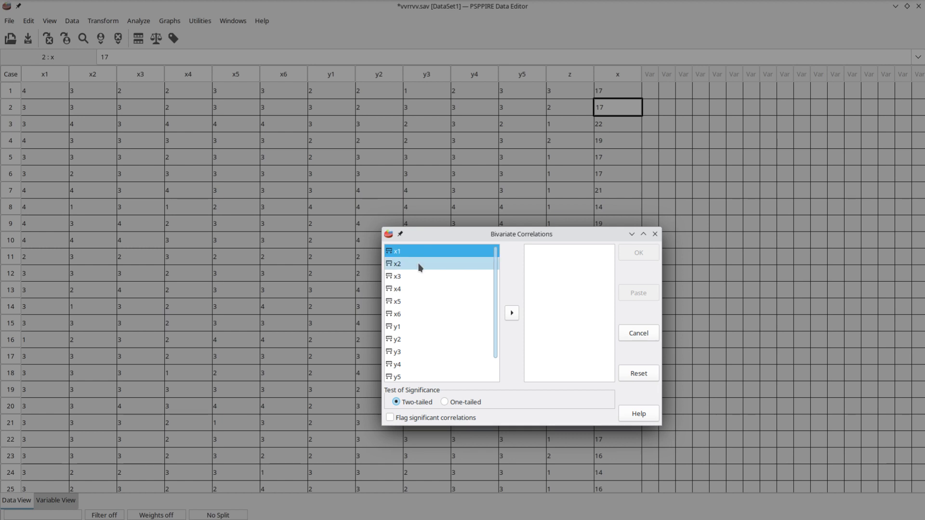
left_click(418, 279, "shift")
left_click(420, 290, "shift")
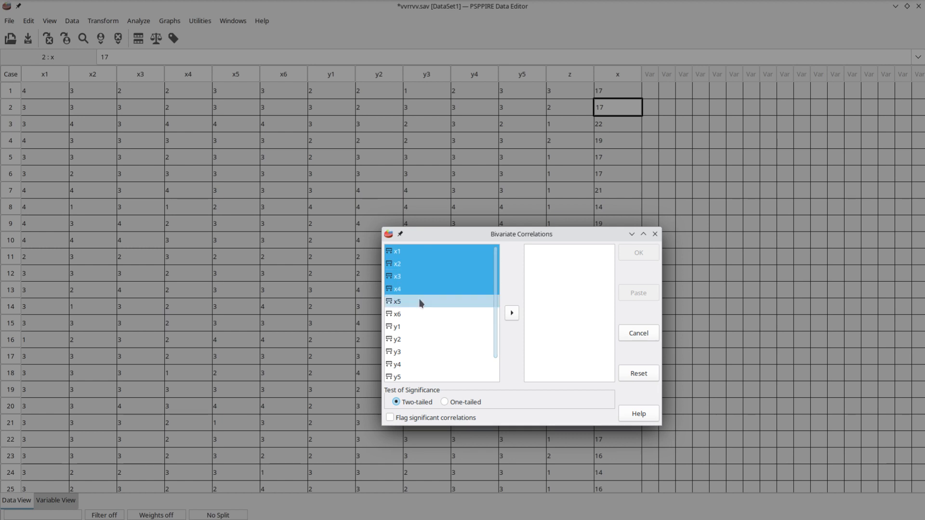
left_click(419, 302, "shift")
left_click(420, 316, "shift")
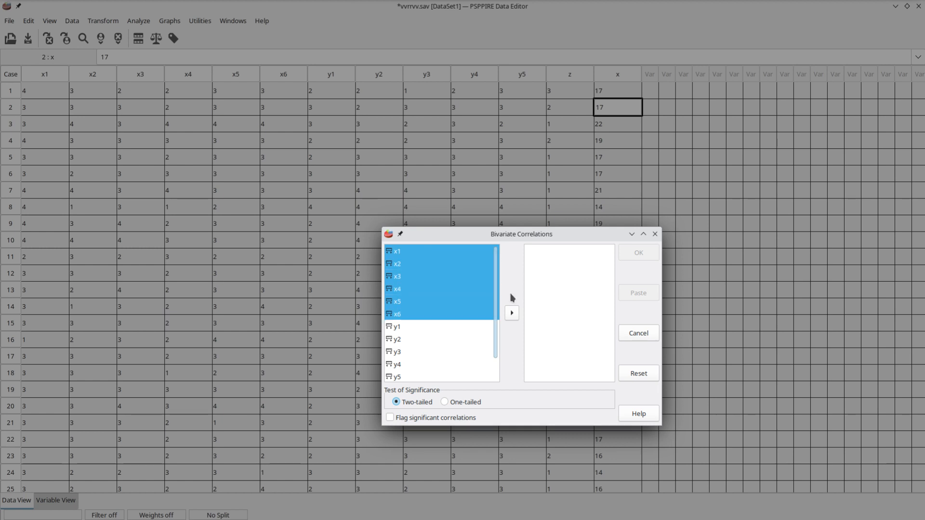
left_click(511, 317)
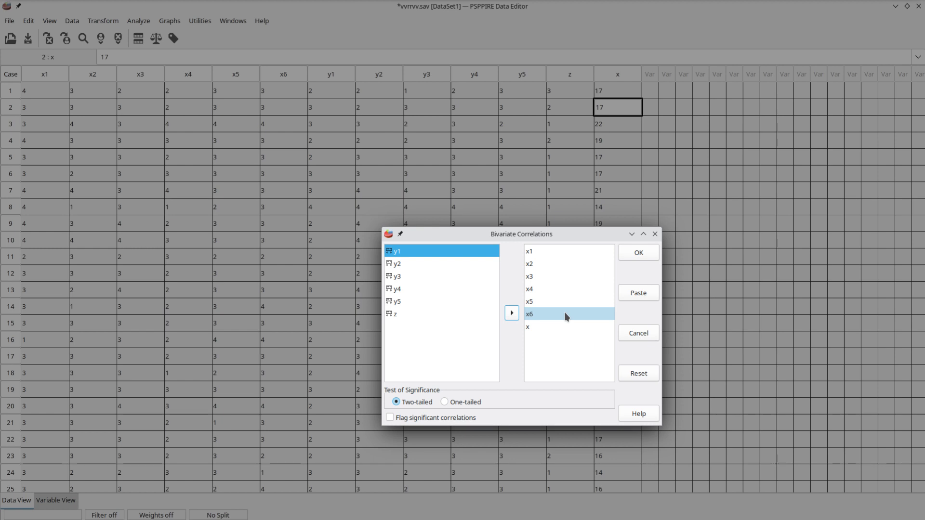
left_click(553, 329)
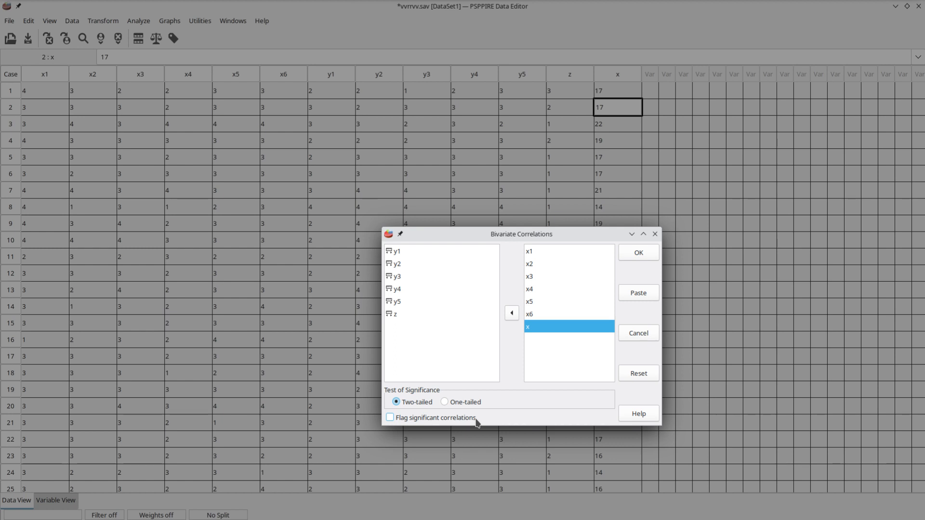
Step: Run the two-tailed correlation with significant correlations flagged and display the Correlations result in the output viewer
left_click(434, 419)
left_click(639, 254)
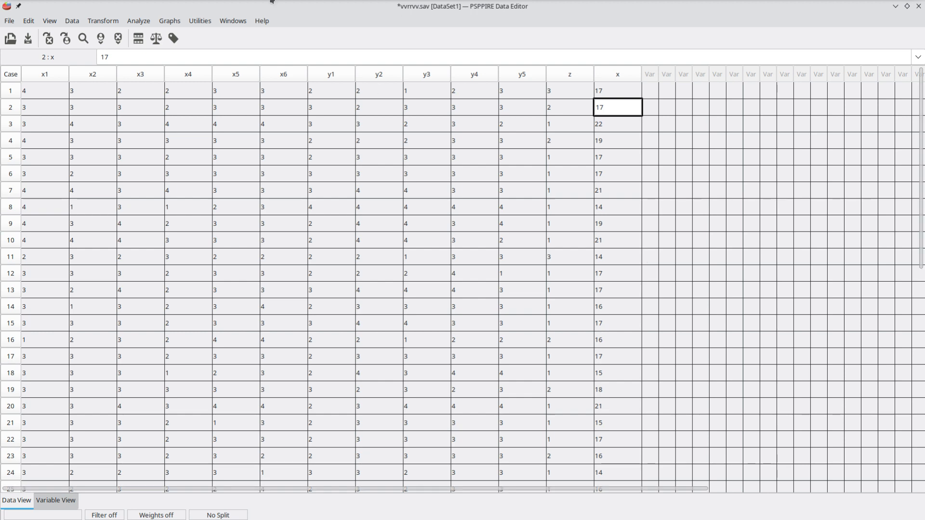
left_click(274, 1)
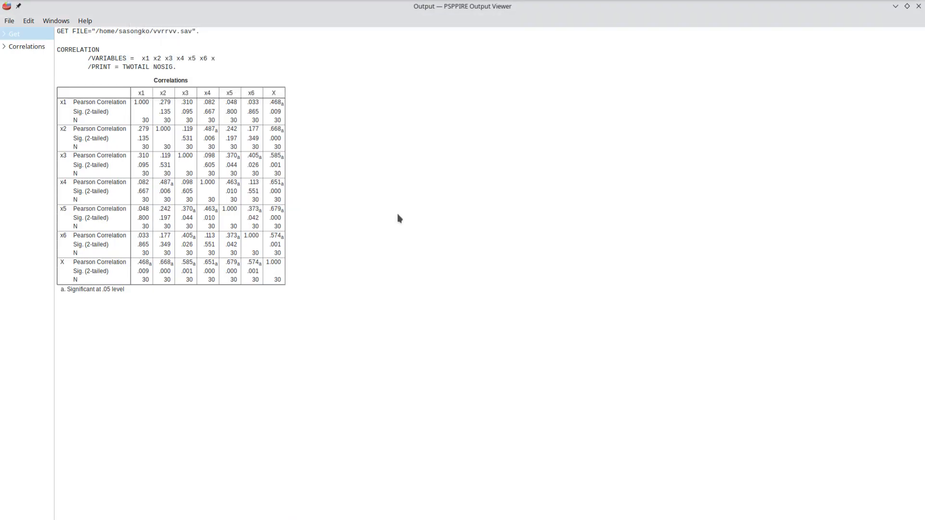
left_click(45, 52)
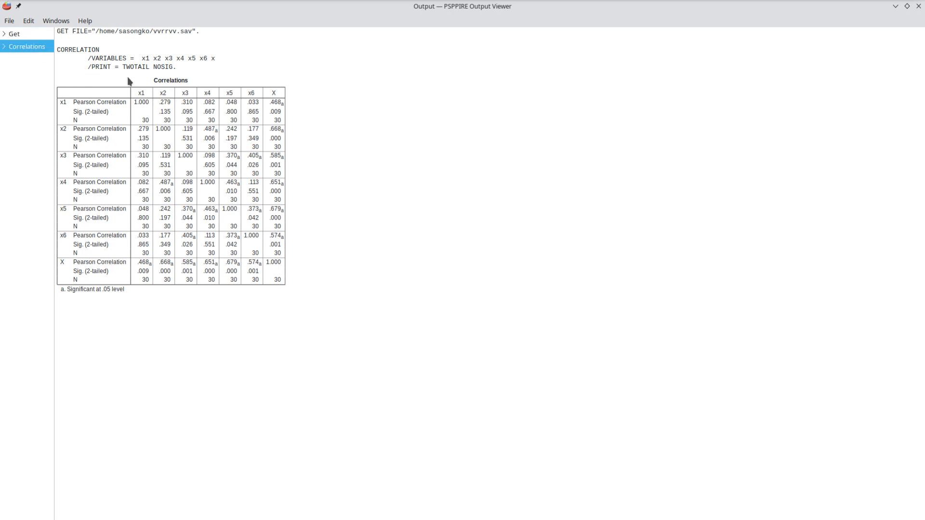
Step: Examine the Correlations table in the output, and review item columns x1 and x2 and the total column x in the data editor
left_click(146, 104)
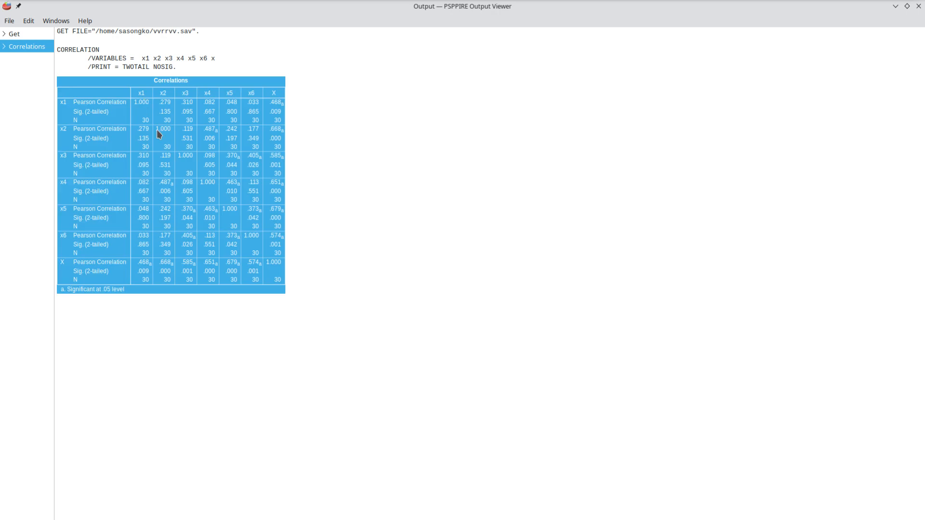
left_click(304, 128)
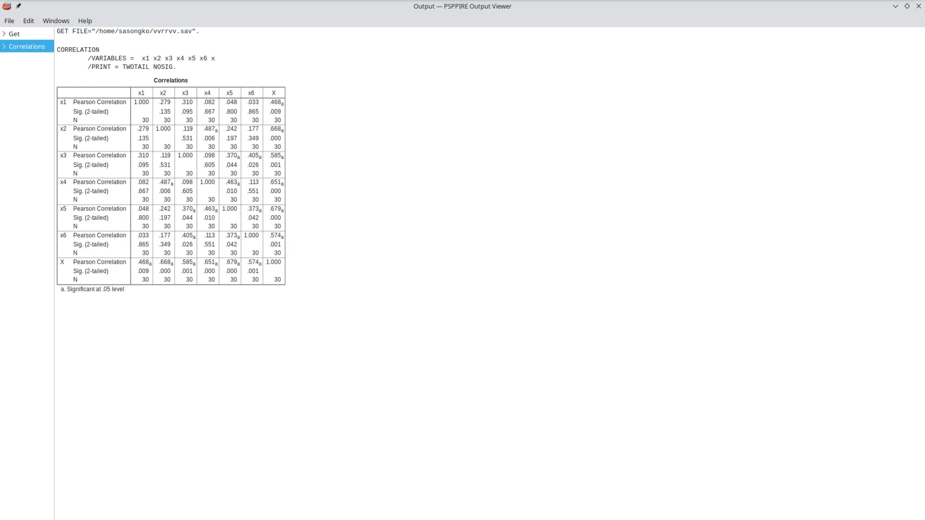
key("alt+Tab")
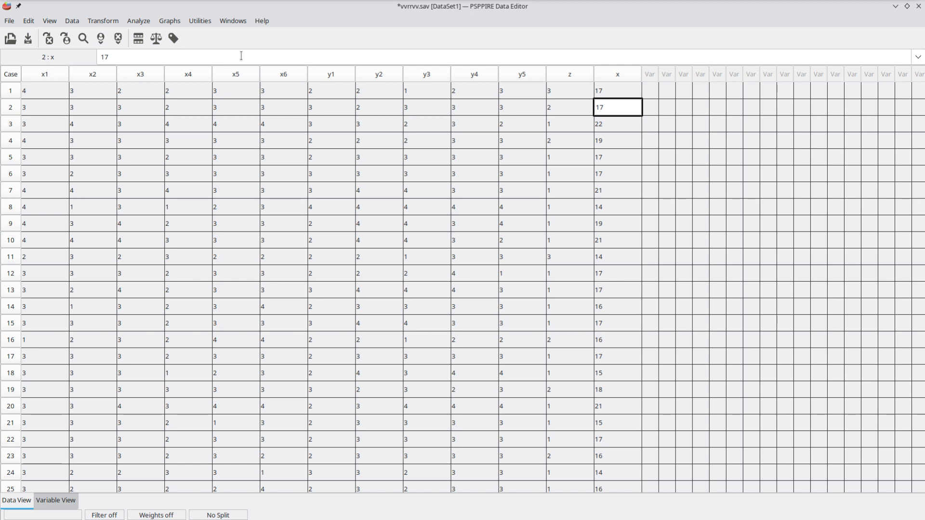
left_click(53, 73)
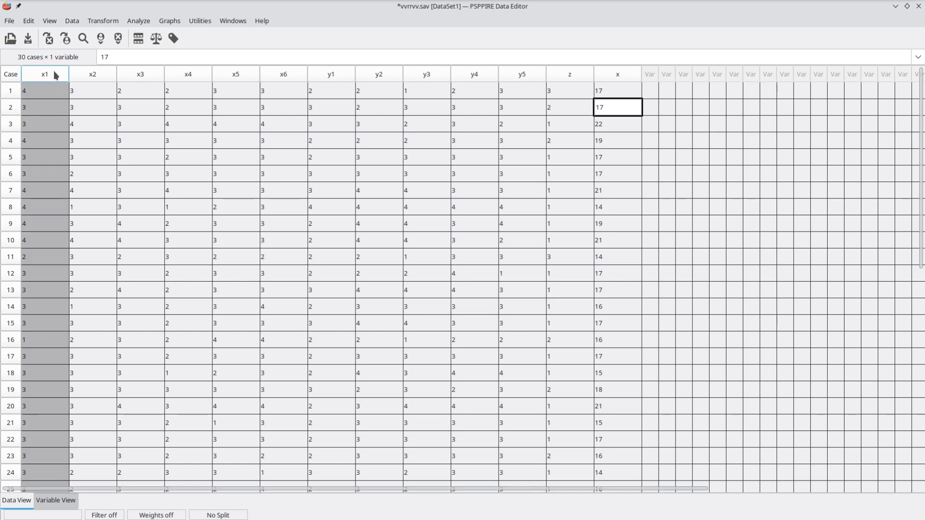
left_click(89, 73)
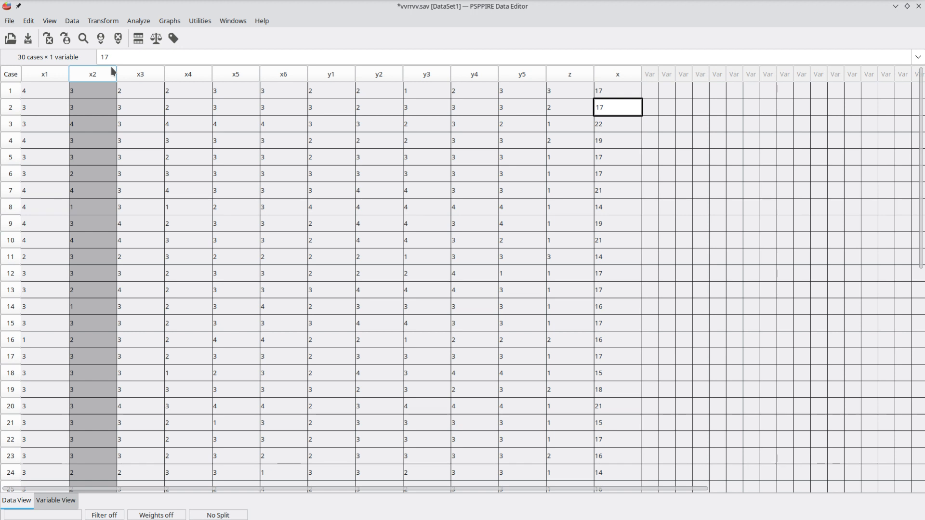
left_click(629, 78)
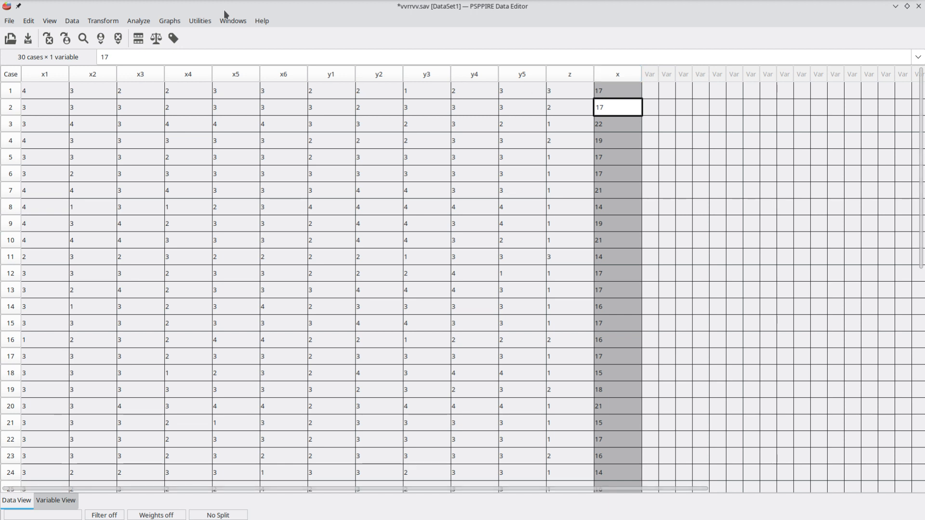
Step: Rerun the two-tailed bivariate correlation of x1 through x6 and x with significant correlations flagged, and display the output viewer
left_click(145, 22)
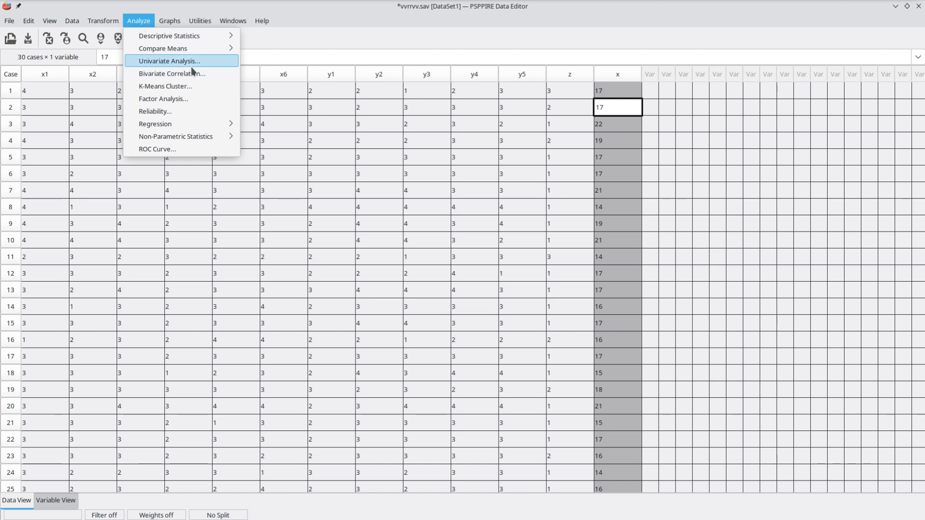
left_click(205, 77)
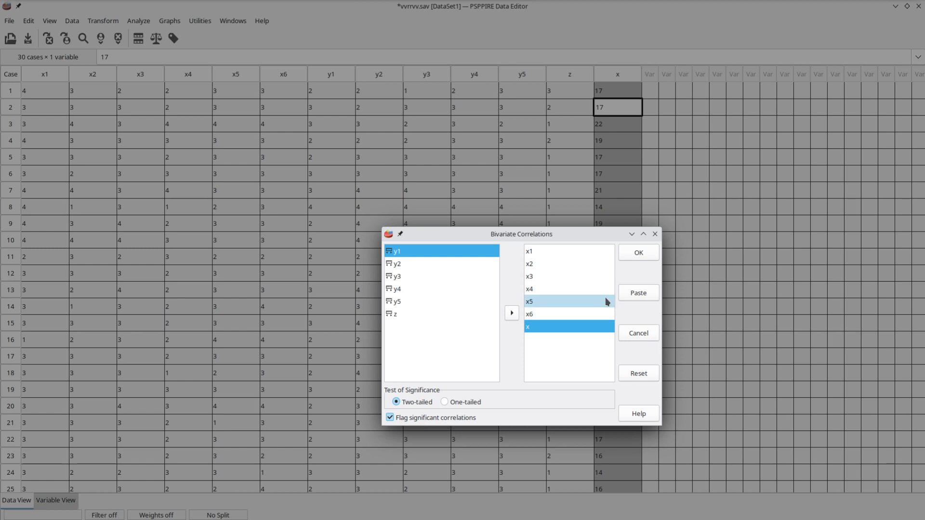
left_click(655, 235)
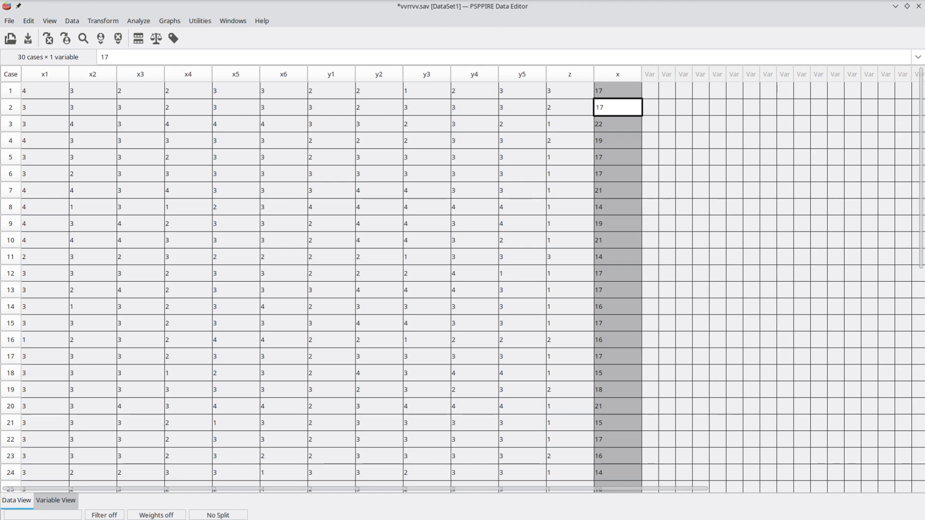
key("alt+Tab")
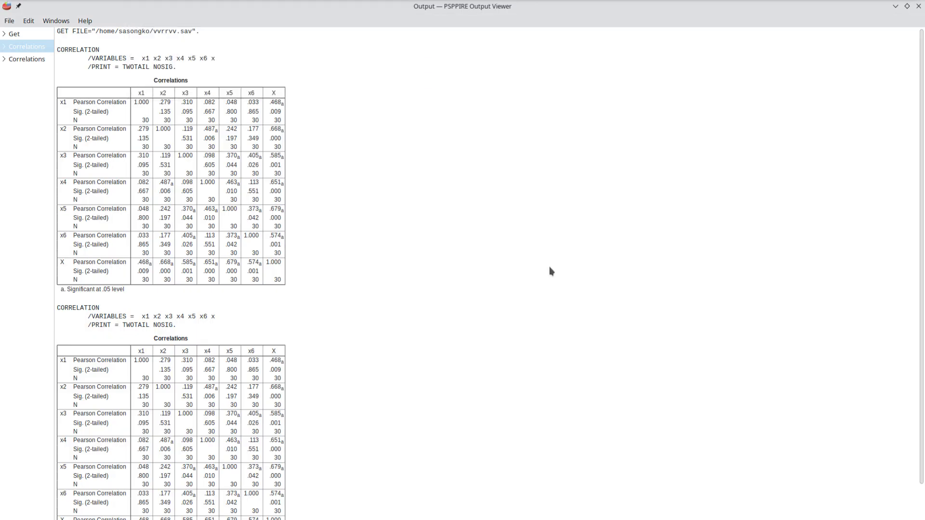